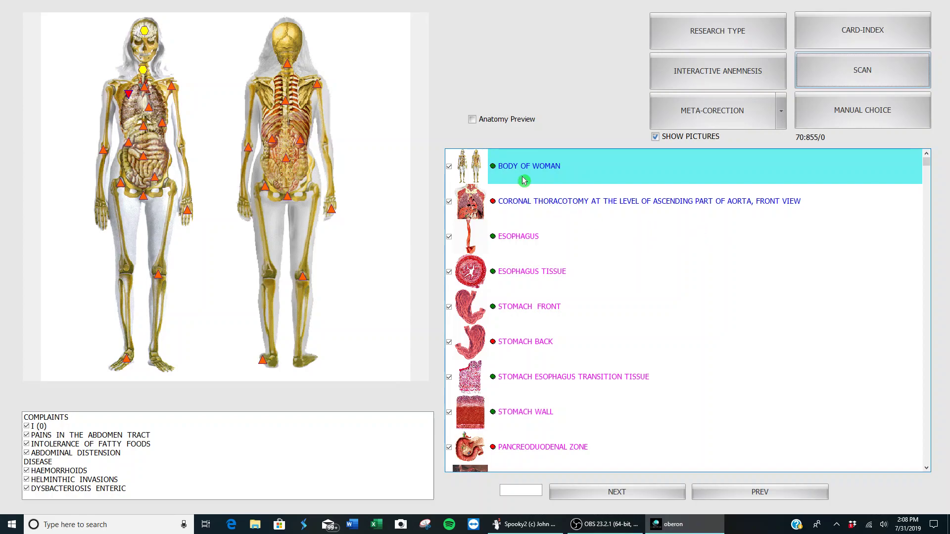
Examine the scanned organ list and its coloured markers, from the body of woman through stomach, pancreas and intestine to the liver and gall bladder entries.
scroll(524, 181, "down", 3)
scroll(524, 181, "down", 3)
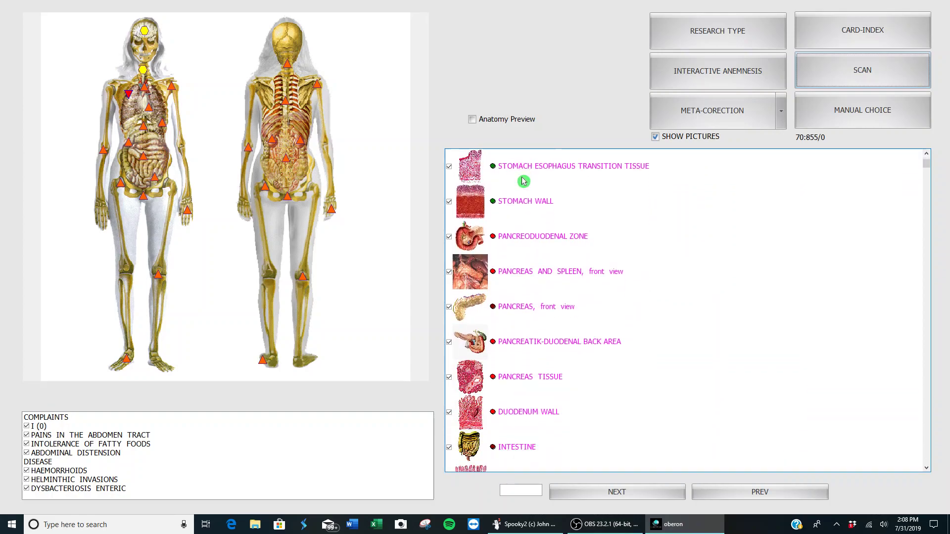
scroll(524, 183, "down", 1)
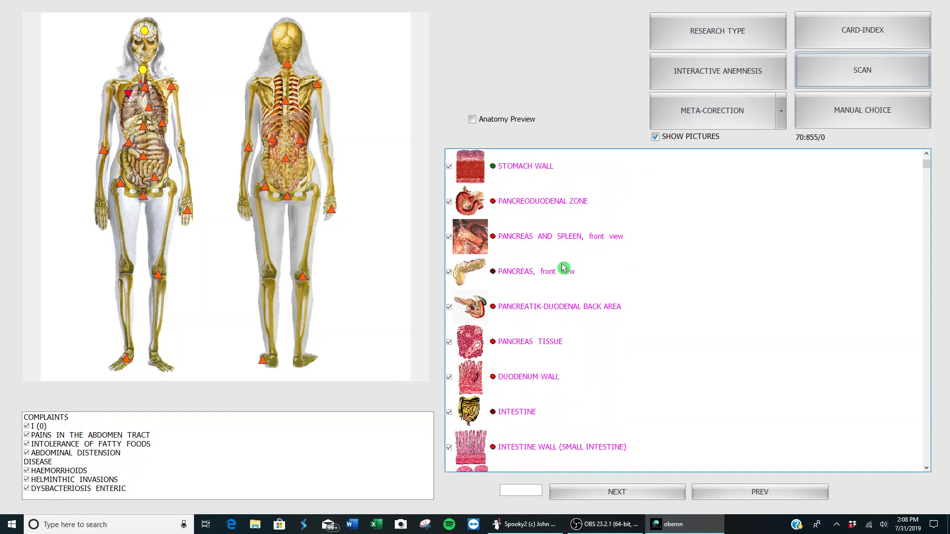
scroll(563, 268, "up", 7)
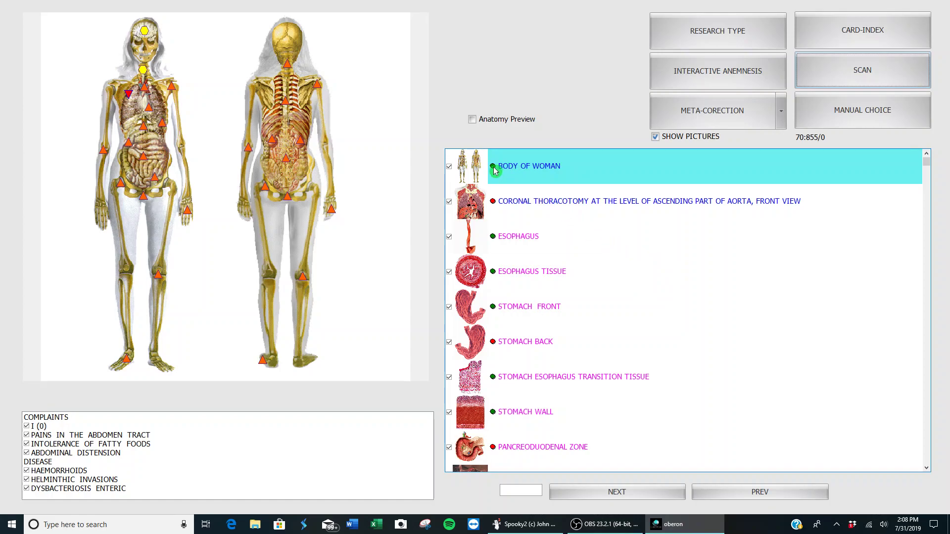
left_click(494, 200)
scroll(572, 374, "down", 1)
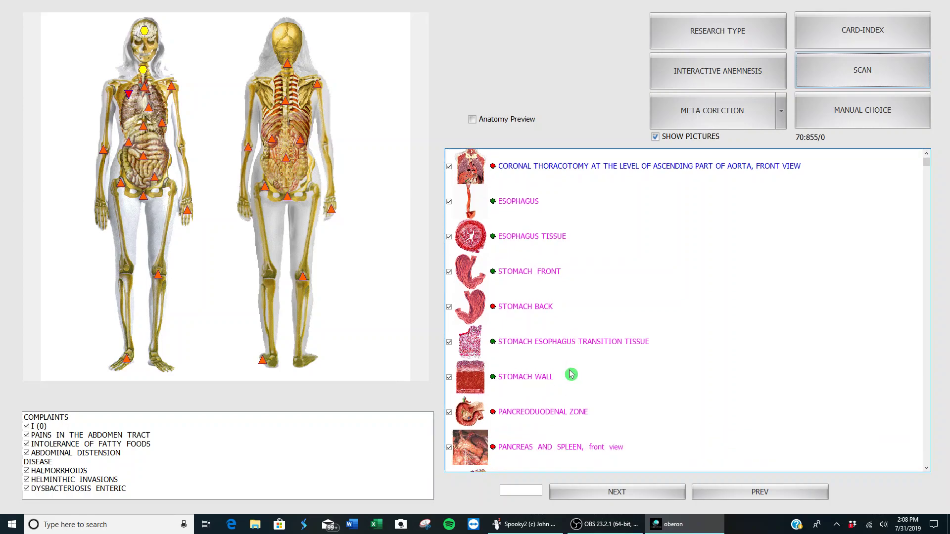
scroll(571, 375, "down", 3)
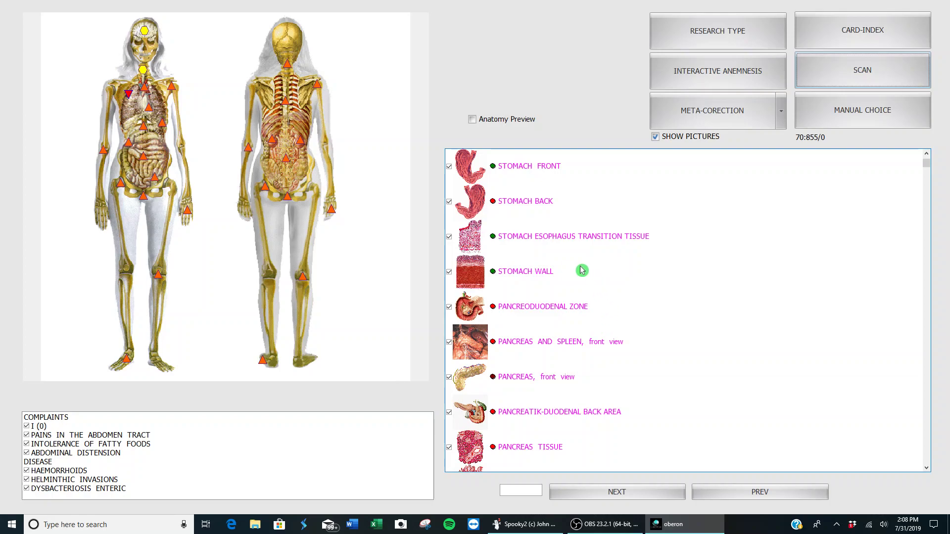
scroll(539, 255, "down", 4)
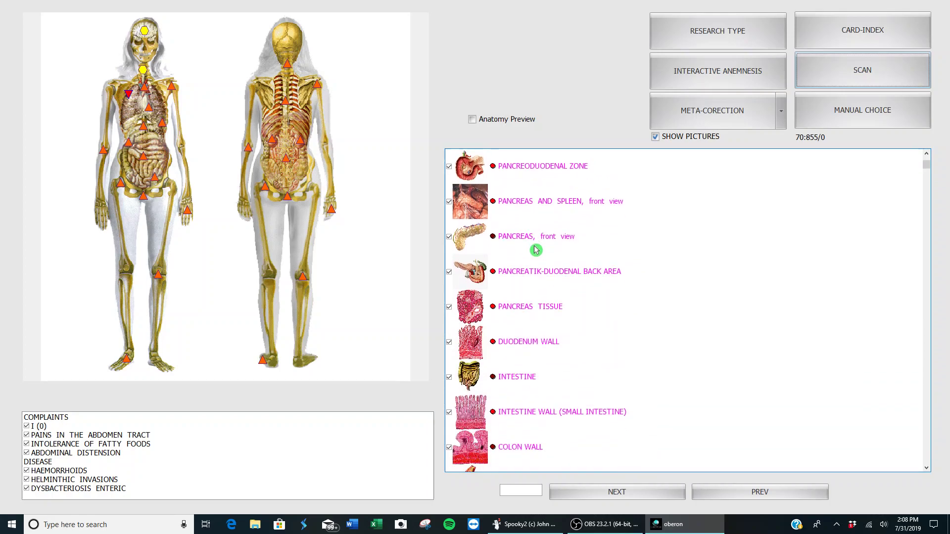
scroll(536, 250, "down", 6)
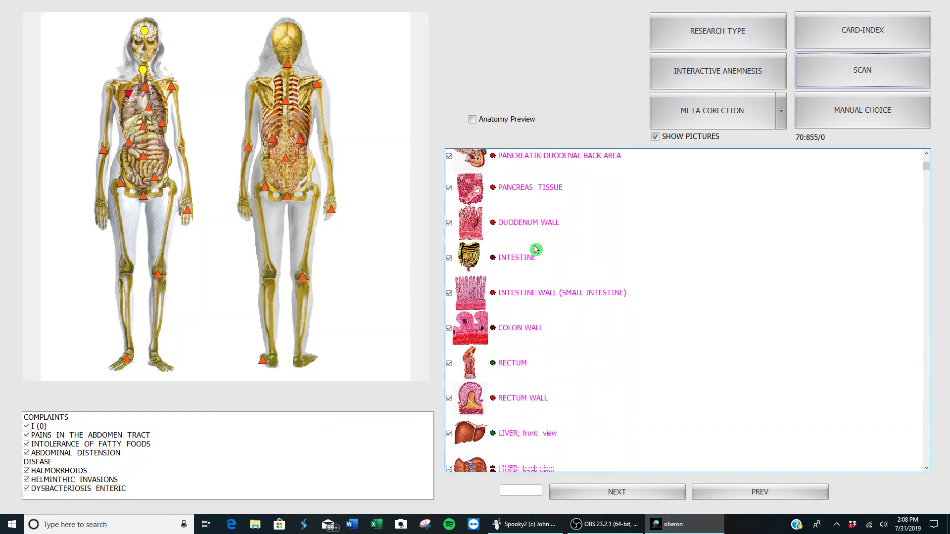
scroll(536, 249, "down", 4)
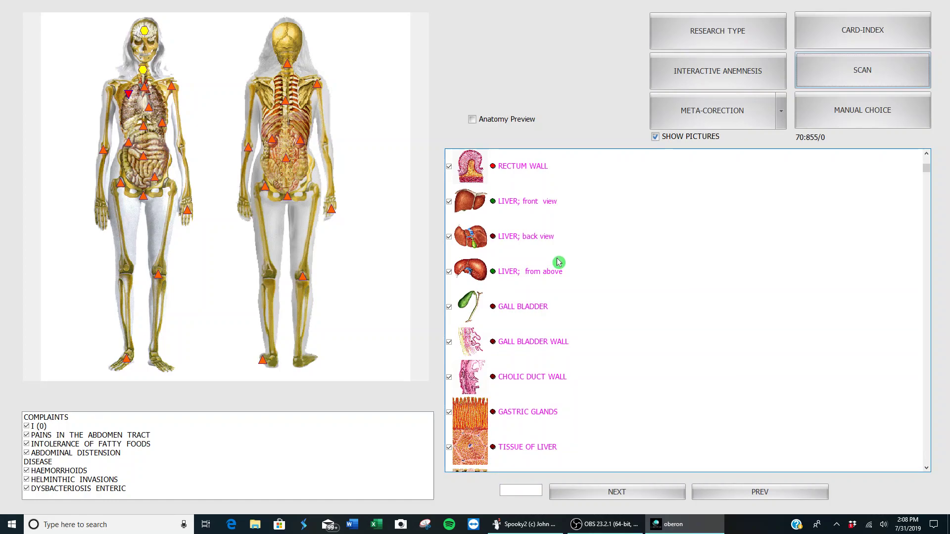
scroll(552, 263, "up", 1)
scroll(553, 262, "up", 5)
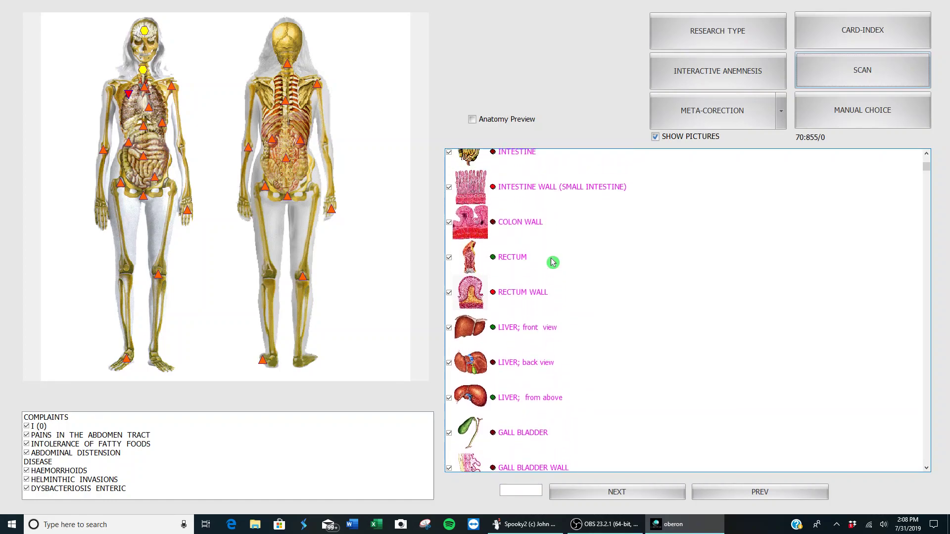
scroll(553, 261, "up", 3)
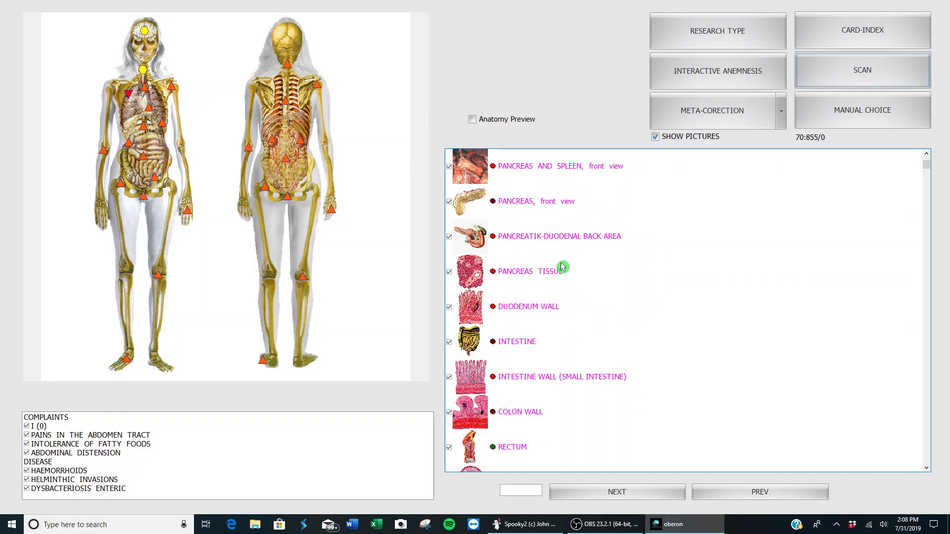
Open the patient's card index and filter the scan results to the date 7/31/2019.
left_click(876, 37)
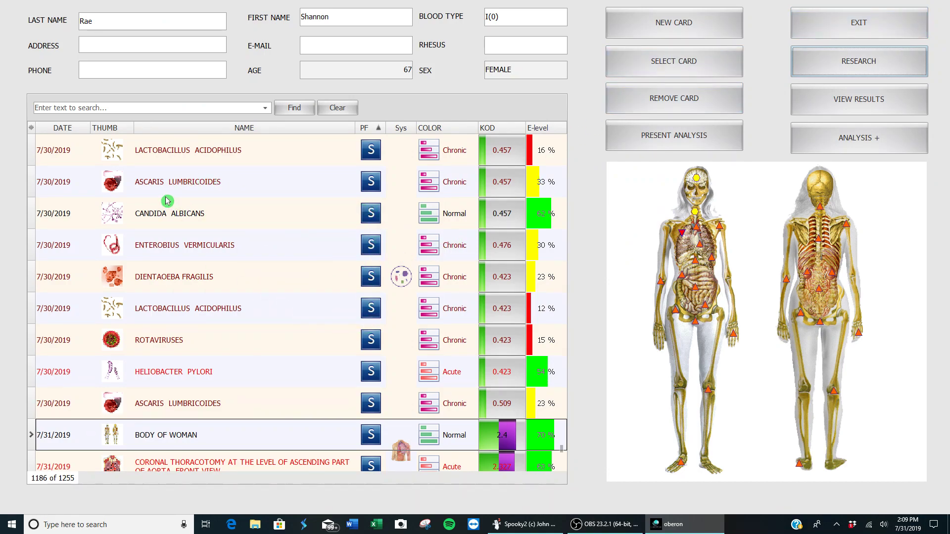
mouse_move(88, 133)
left_mouse_down()
mouse_move(49, 127)
mouse_move(86, 129)
left_mouse_up()
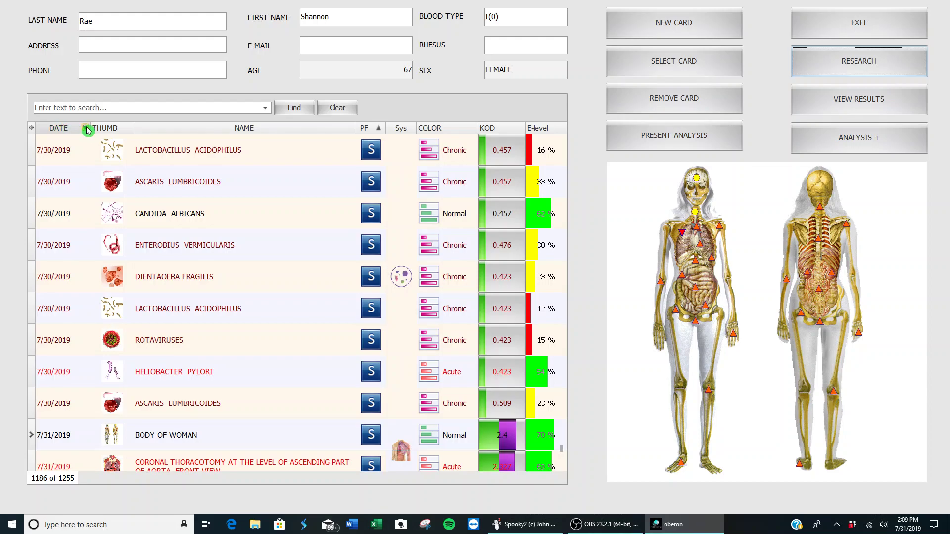
left_click(85, 129)
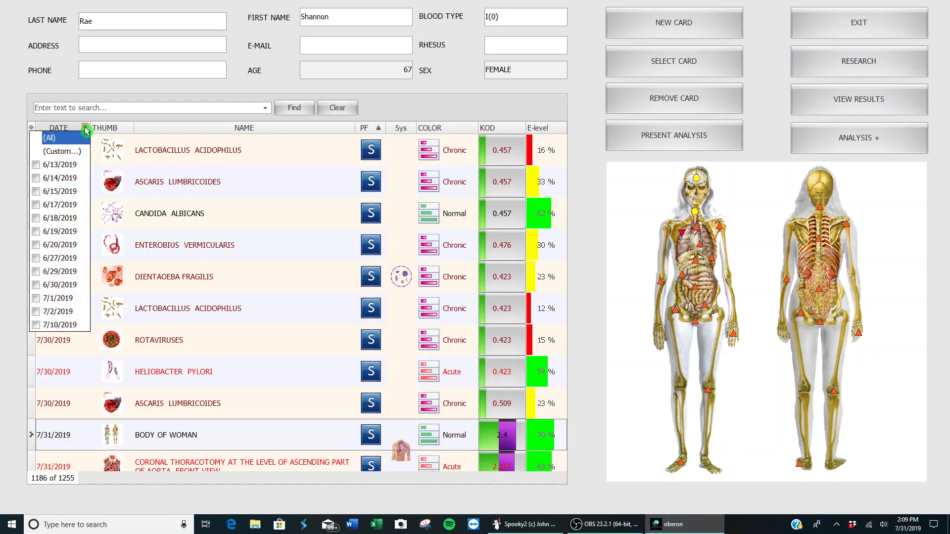
scroll(74, 168, "down", 5)
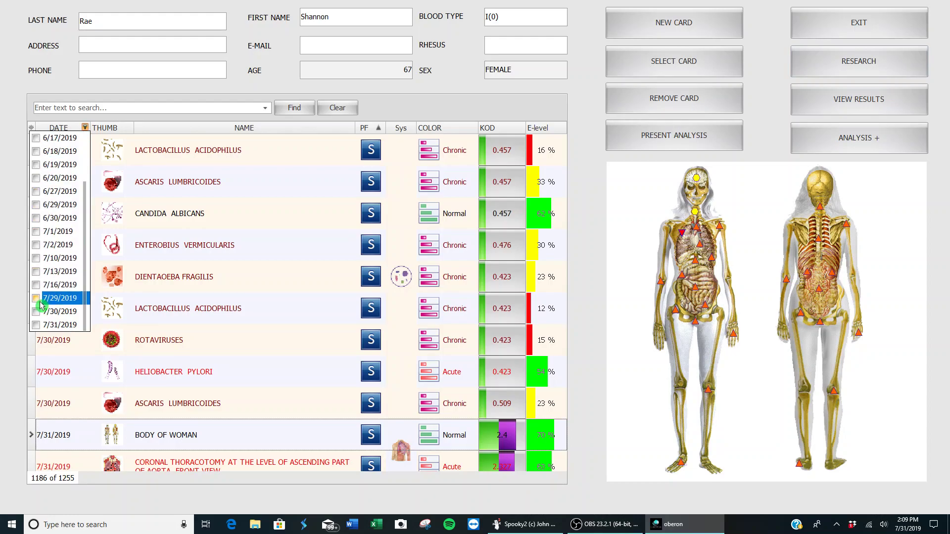
left_click(36, 326)
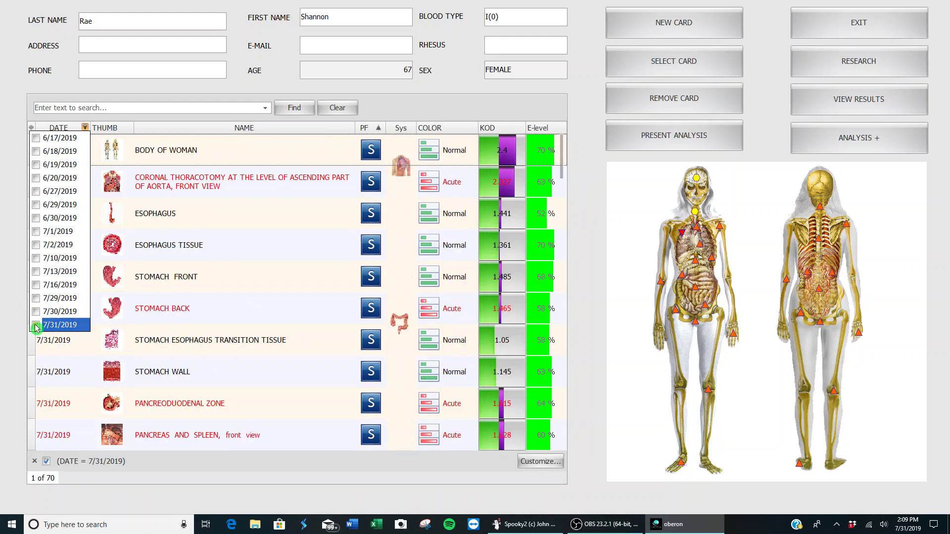
left_click(271, 253)
Select the pancreas front view result, enlarge it with its graph, and open its etalon list of spectral similarity.
left_click(223, 259)
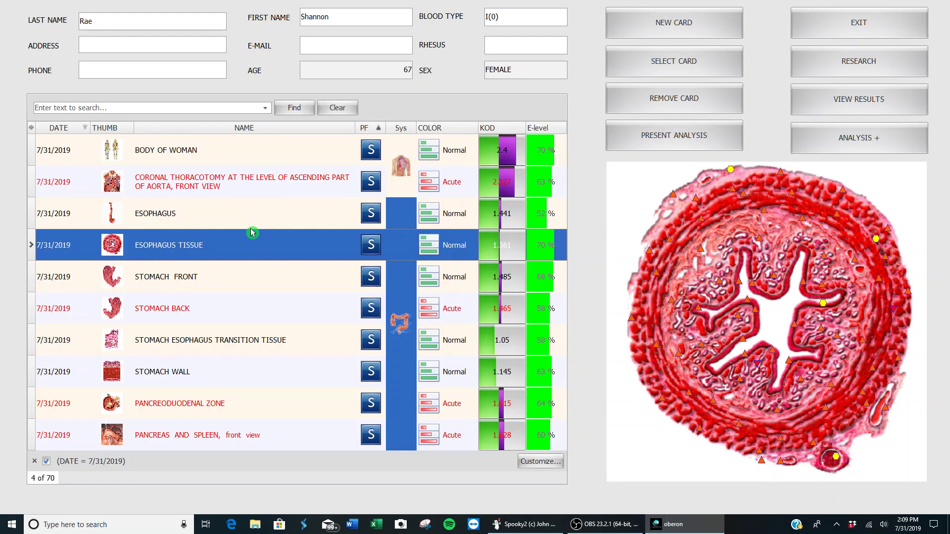
scroll(252, 232, "down", 2)
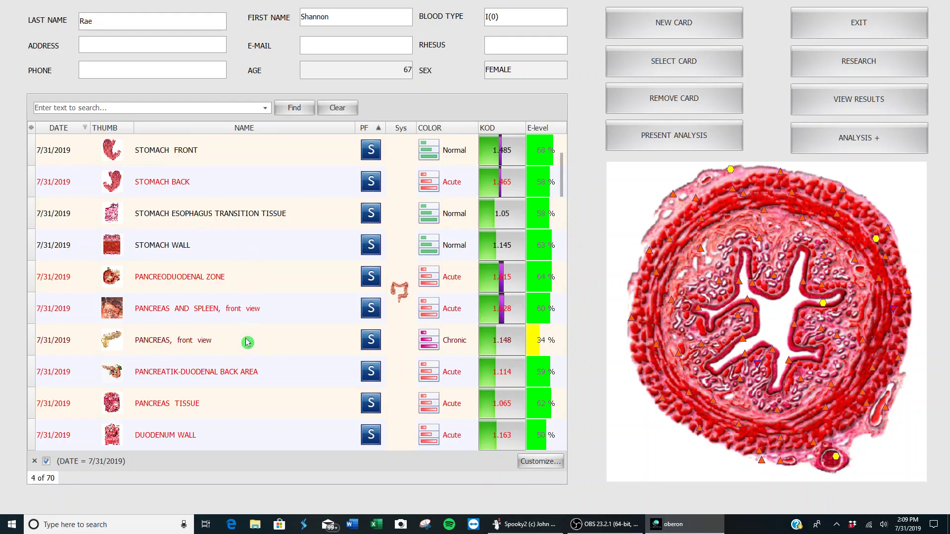
left_click(198, 342)
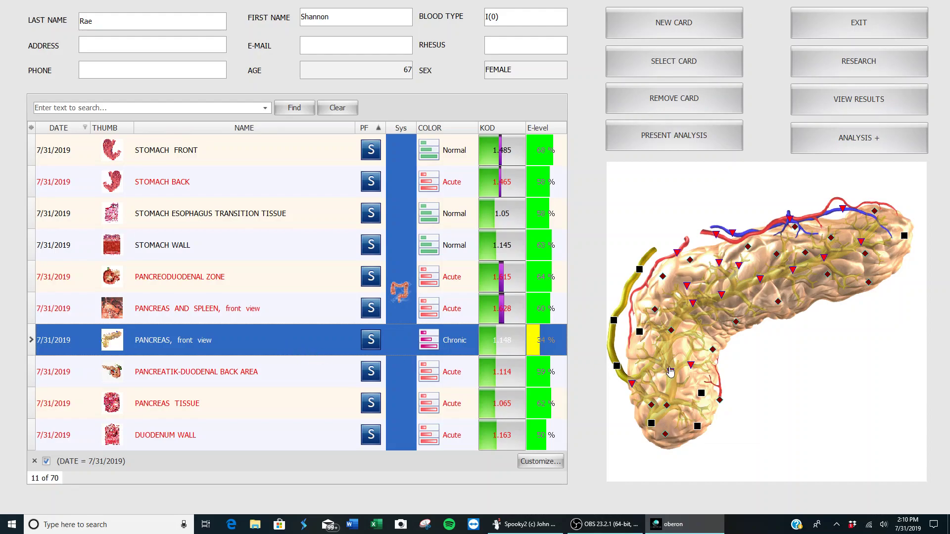
left_click(789, 290)
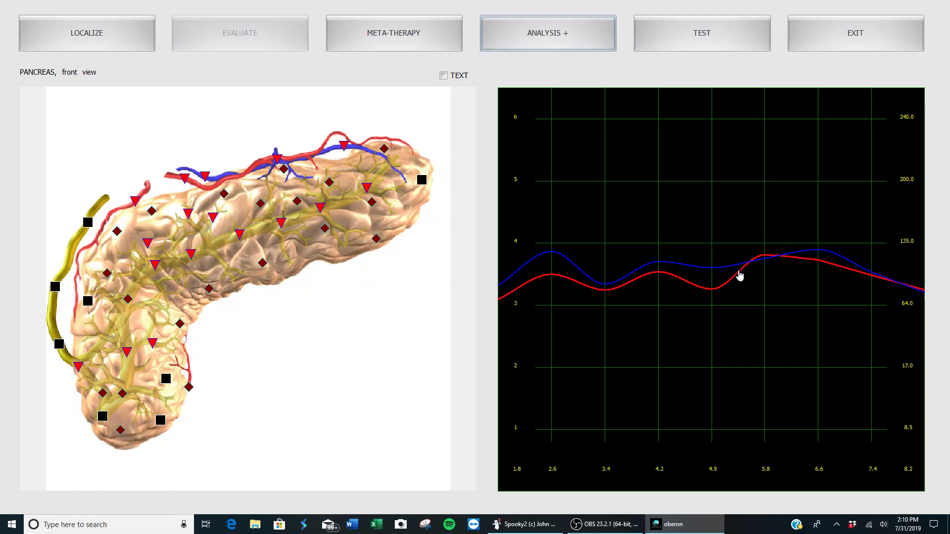
left_click(738, 270)
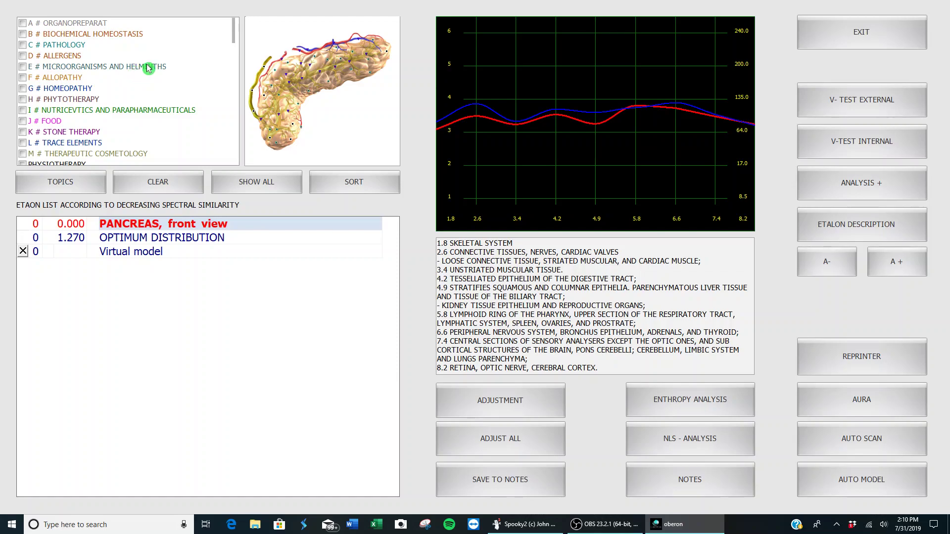
Restrict the etalon list to the Microorganisms and Helminths group and show all of its entries.
left_click(22, 67)
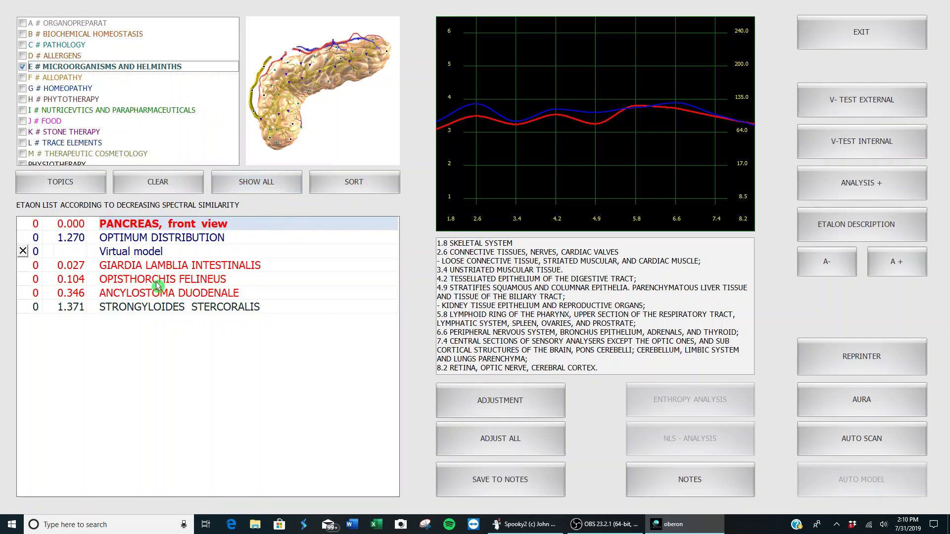
left_click(259, 181)
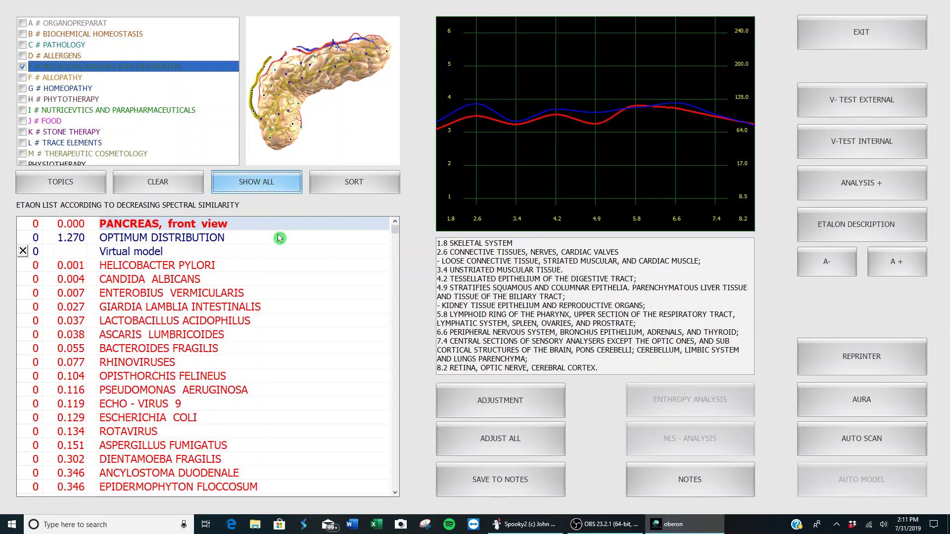
mouse_move(396, 235)
left_mouse_down()
mouse_move(396, 253)
mouse_move(398, 236)
left_mouse_up()
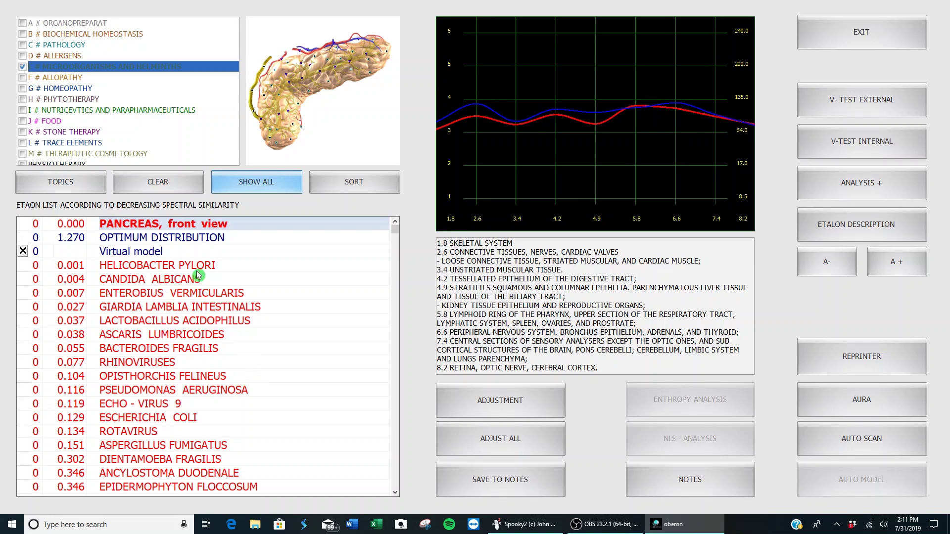
With Helicobacter pylori selected, adjust all listed etalons and generate the virtual model automatically.
left_click(165, 268)
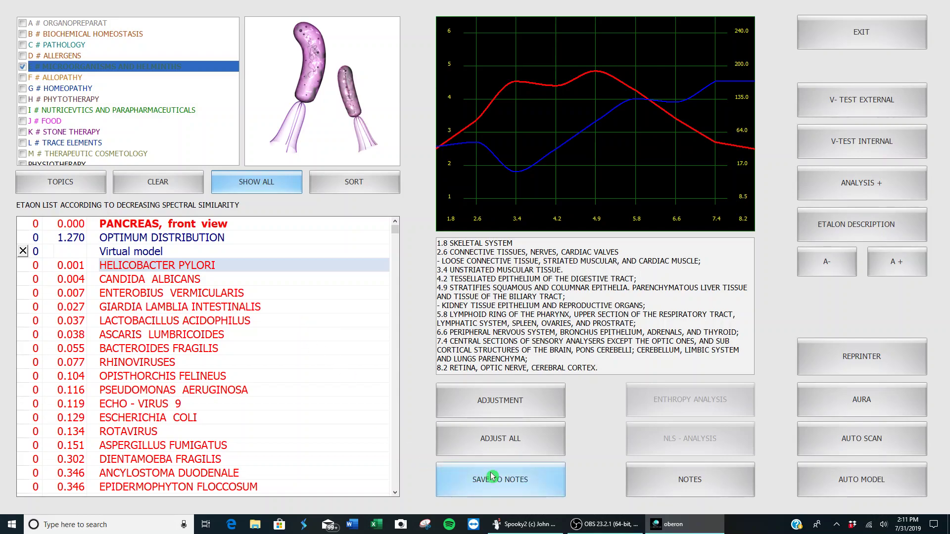
left_click(499, 440)
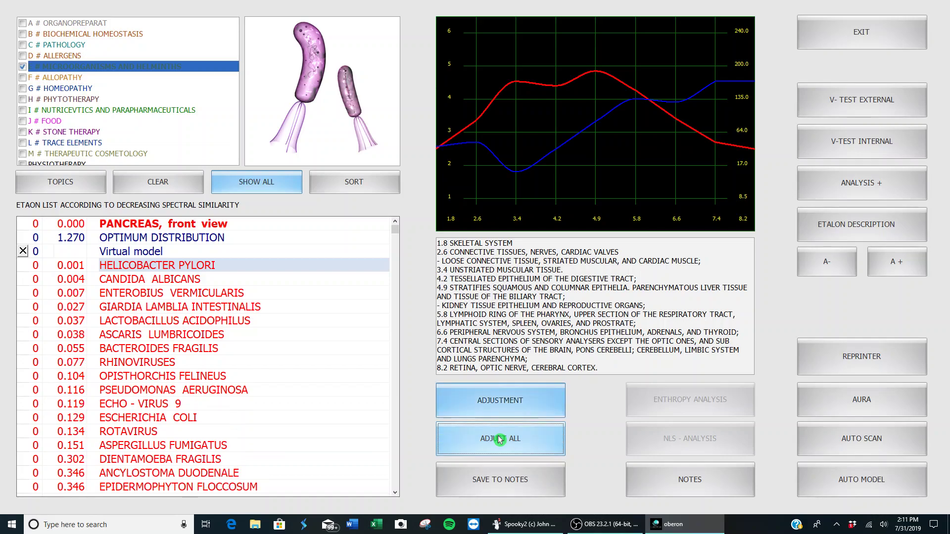
left_click(499, 439)
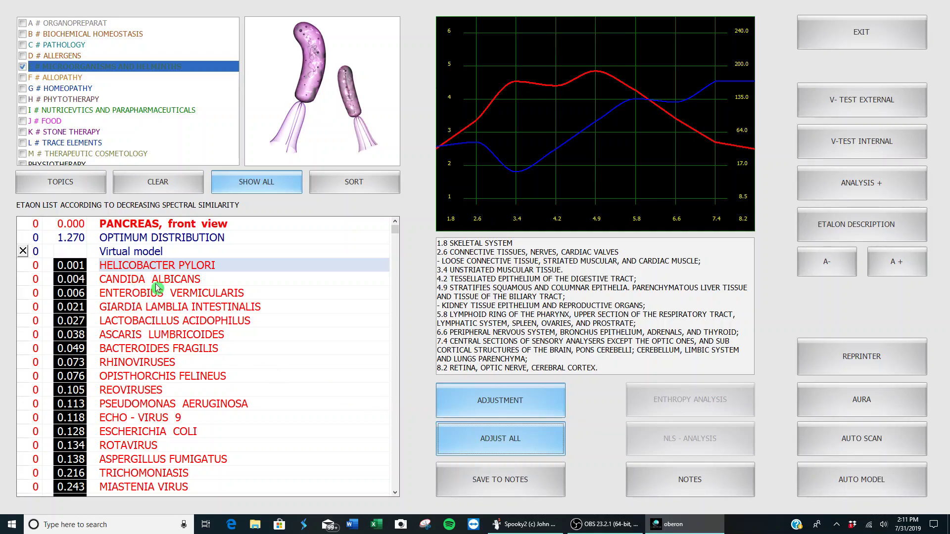
left_click(872, 488)
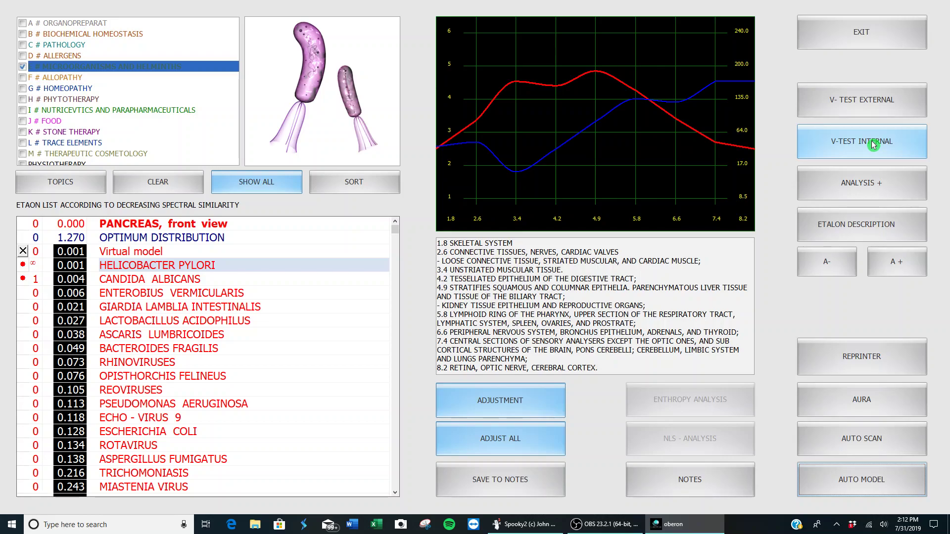
Run the internal V-test for Helicobacter pylori and review its comparison with the original pancreas scan.
left_click(874, 144)
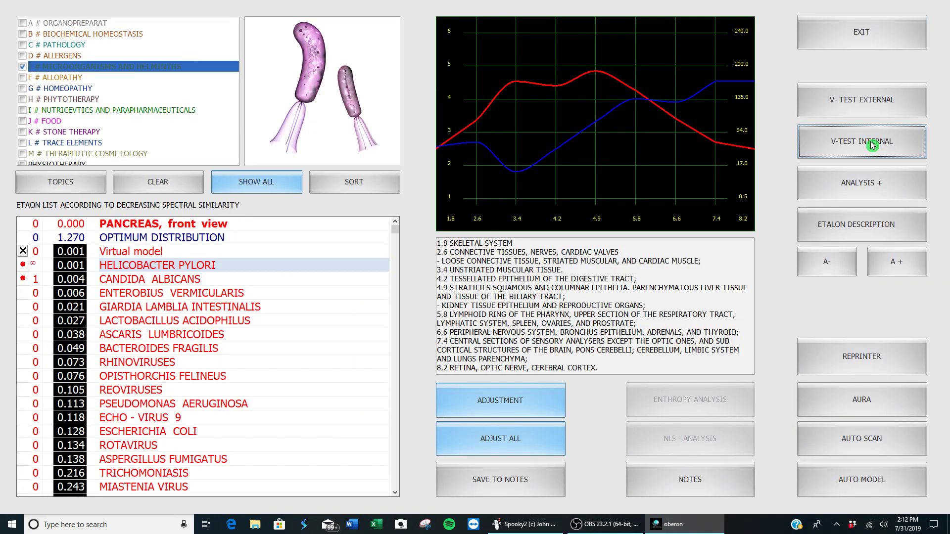
left_click(867, 185)
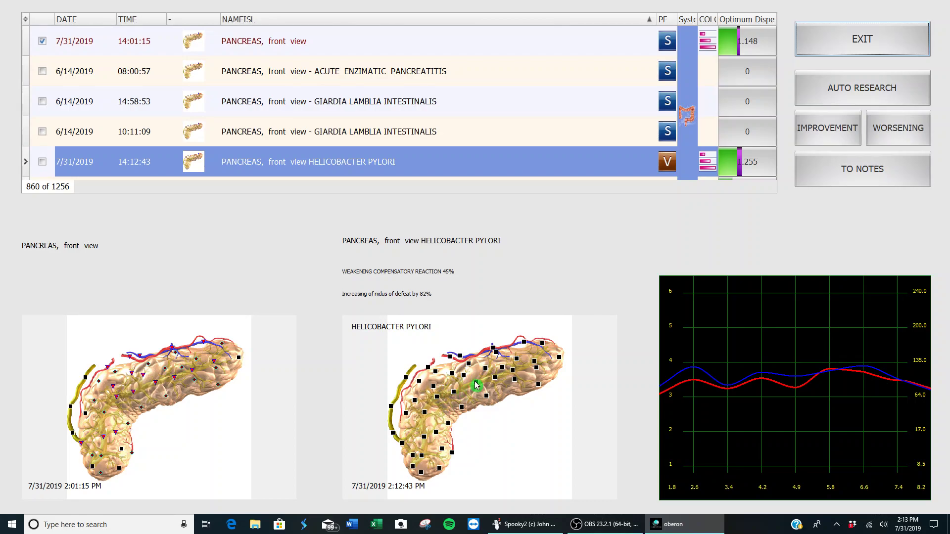
left_click(867, 40)
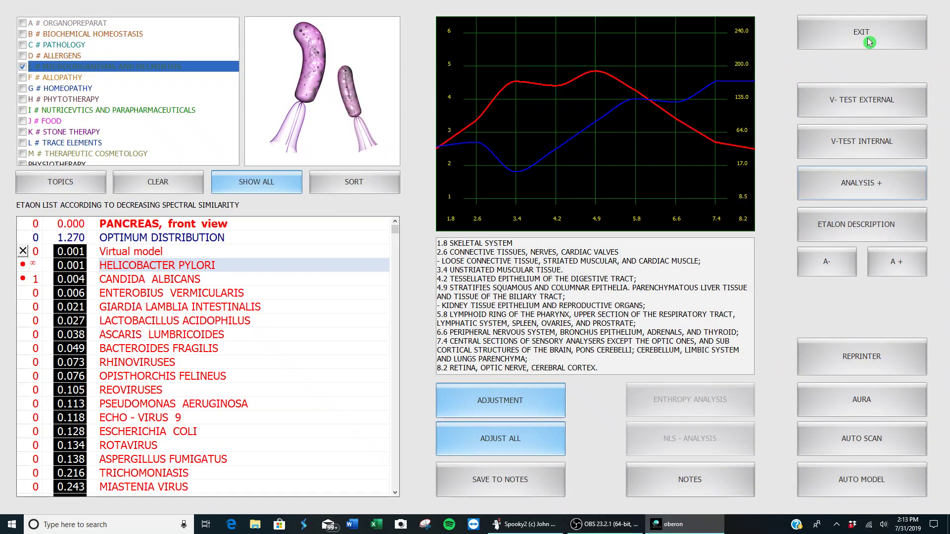
Run the internal V-test for Candida albicans on the pancreas and review its comparison analysis.
left_click(166, 282)
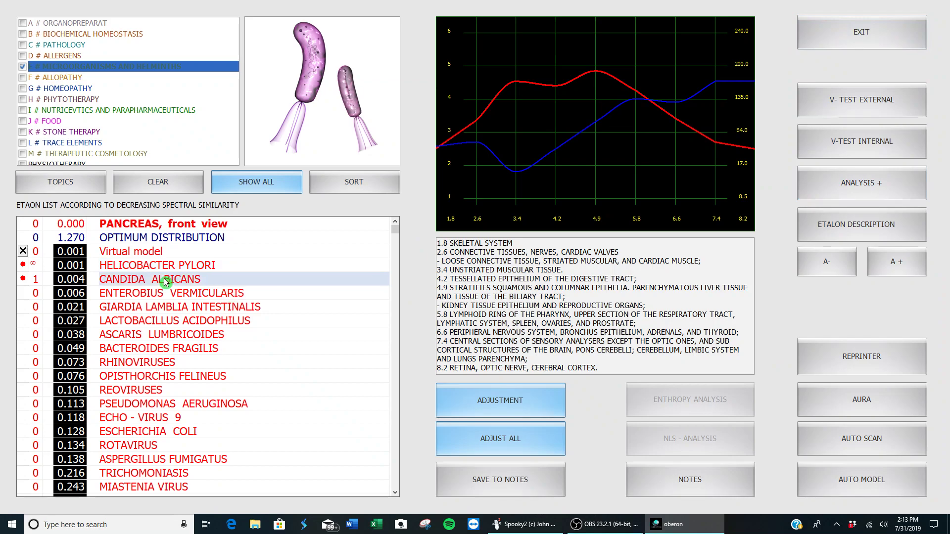
left_click(874, 149)
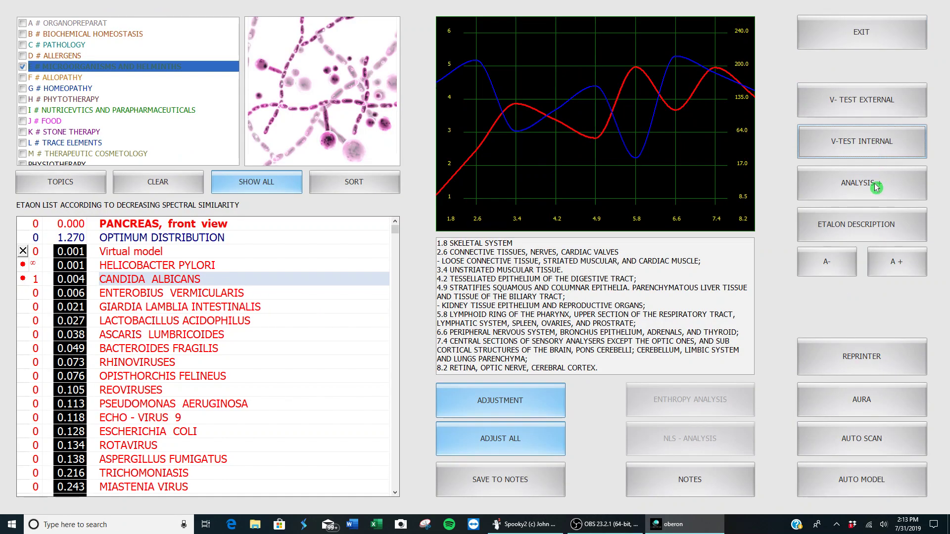
left_click(874, 184)
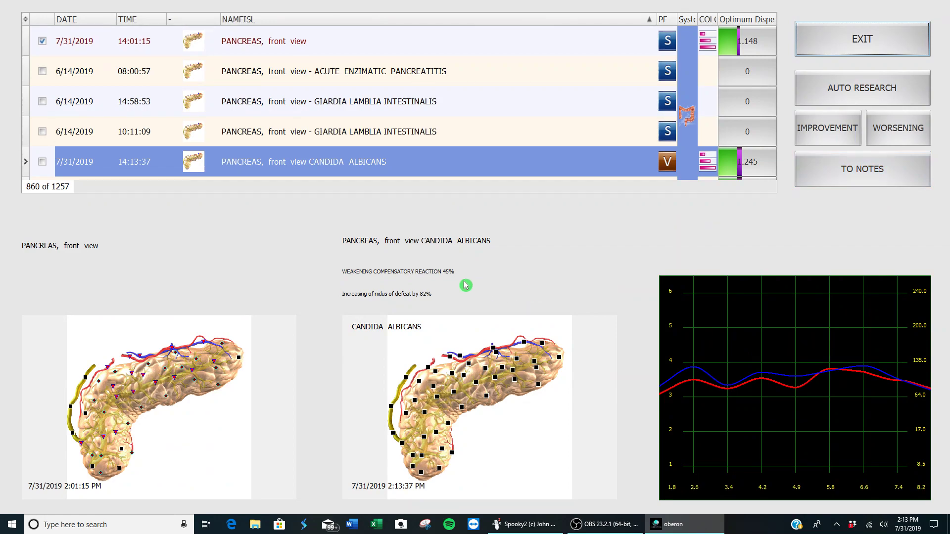
left_click(874, 51)
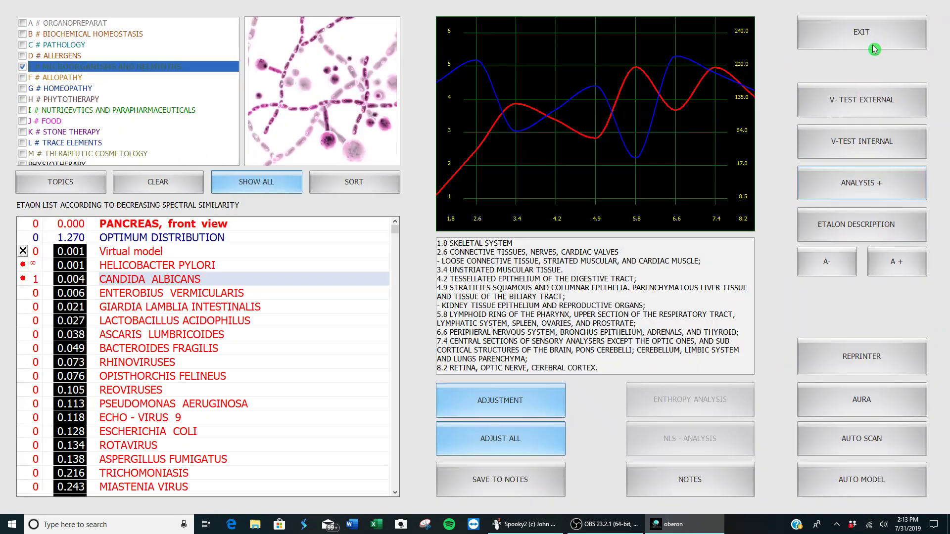
Run the internal V-test for Enterobius vermicularis on the pancreas and review its comparison analysis.
left_click(226, 296)
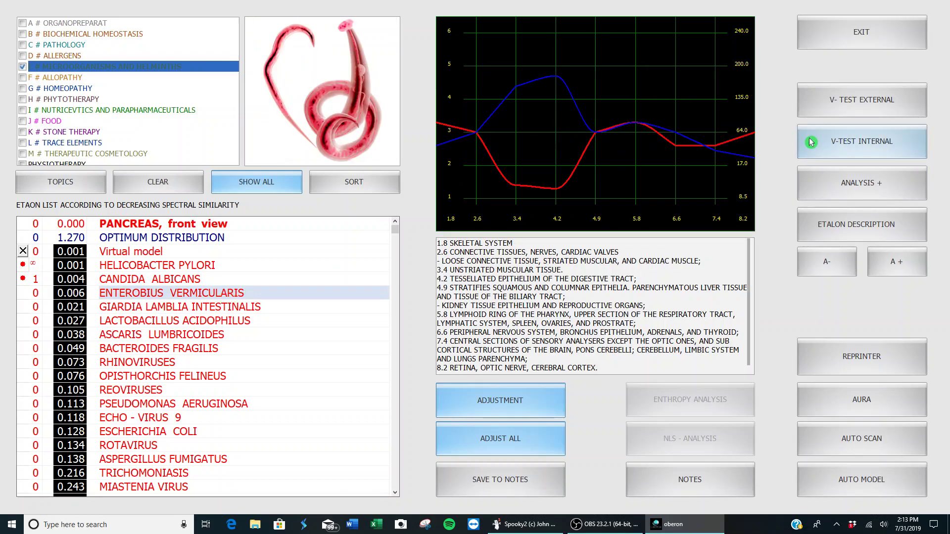
left_click(858, 146)
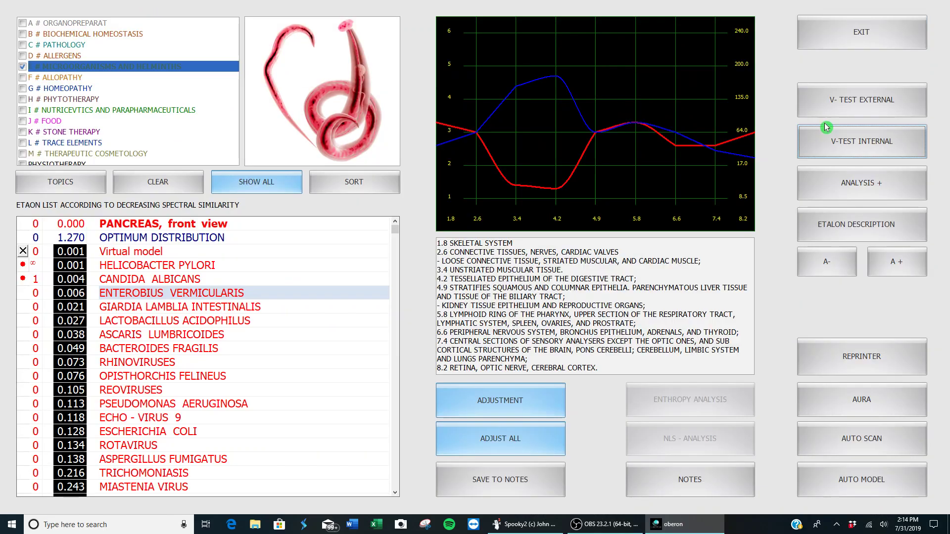
left_click(870, 191)
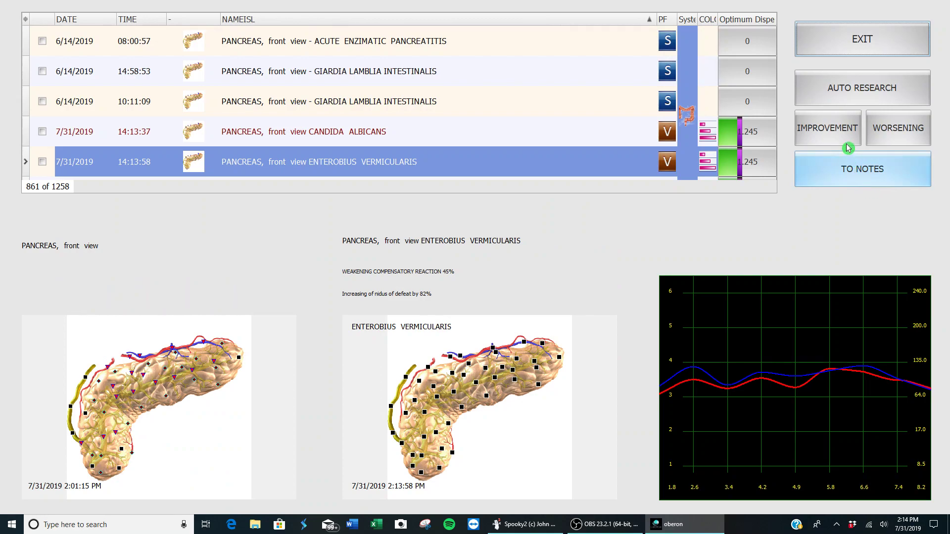
left_click(866, 40)
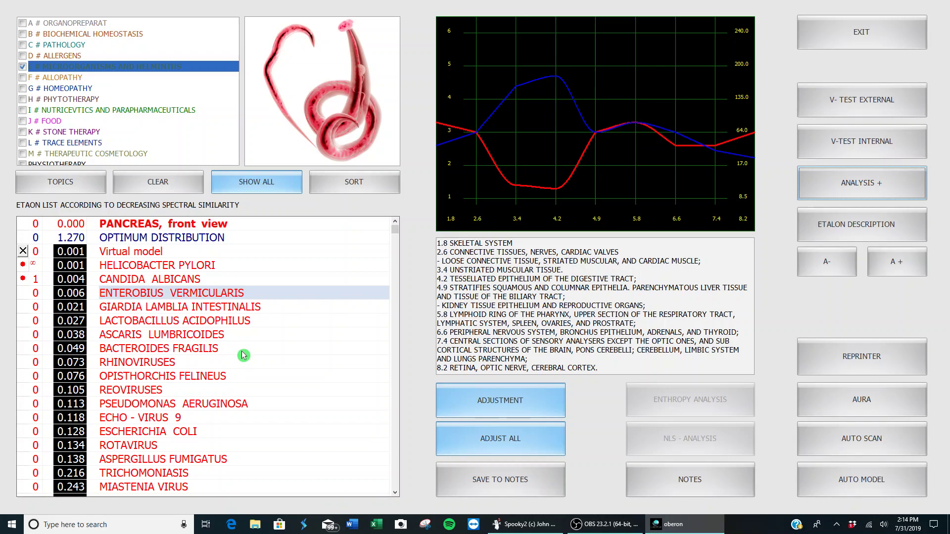
Select the pancreas etalons from Helicobacter pylori through Rhinoviruses and load them into the research list.
left_click(246, 366)
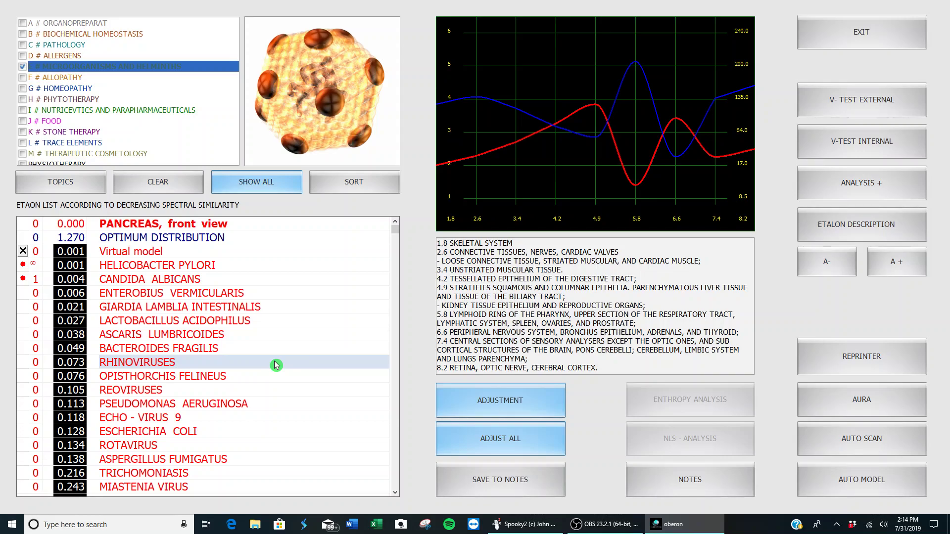
left_click_drag(276, 366, 277, 273)
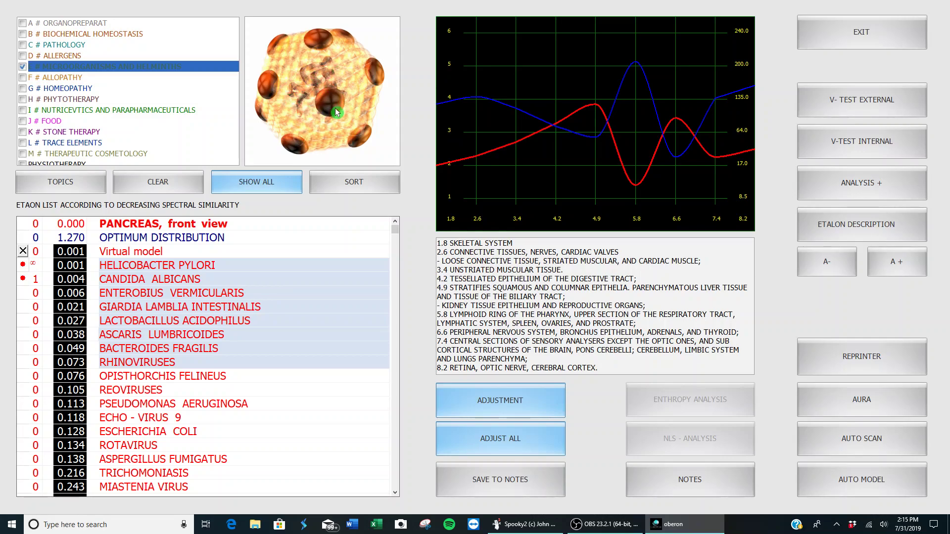
left_click(320, 85)
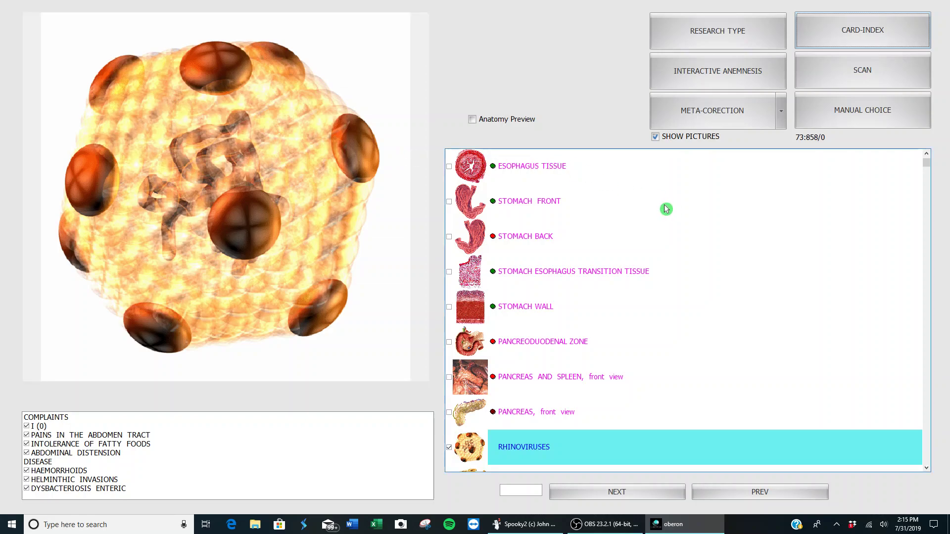
scroll(638, 292, "down", 4)
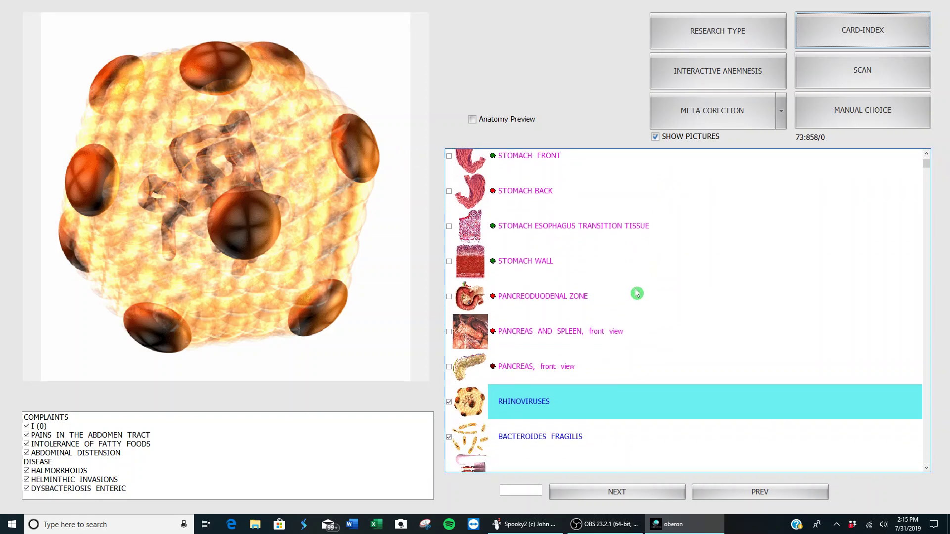
scroll(559, 317, "down", 2)
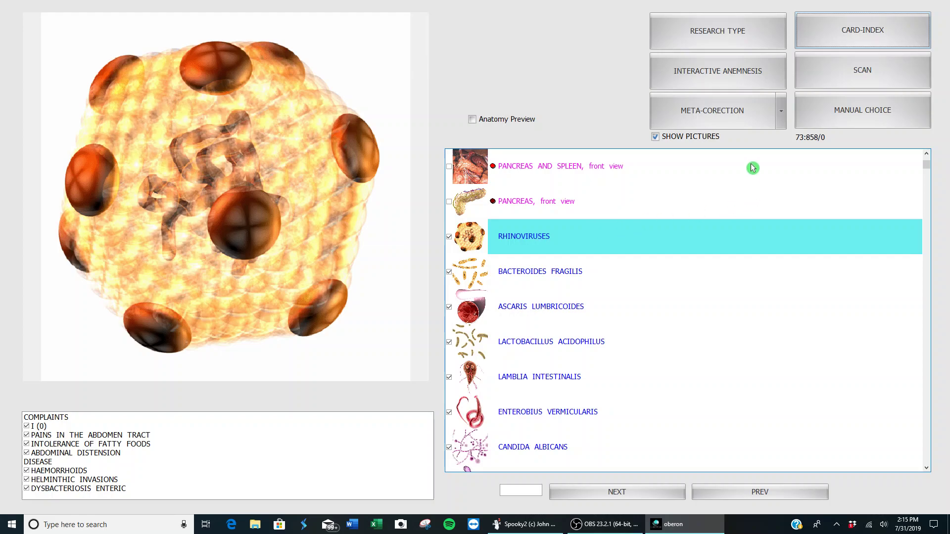
Run X1 meta-correction on the loaded microorganisms and return to the pancreas etalon analysis.
left_click(780, 112)
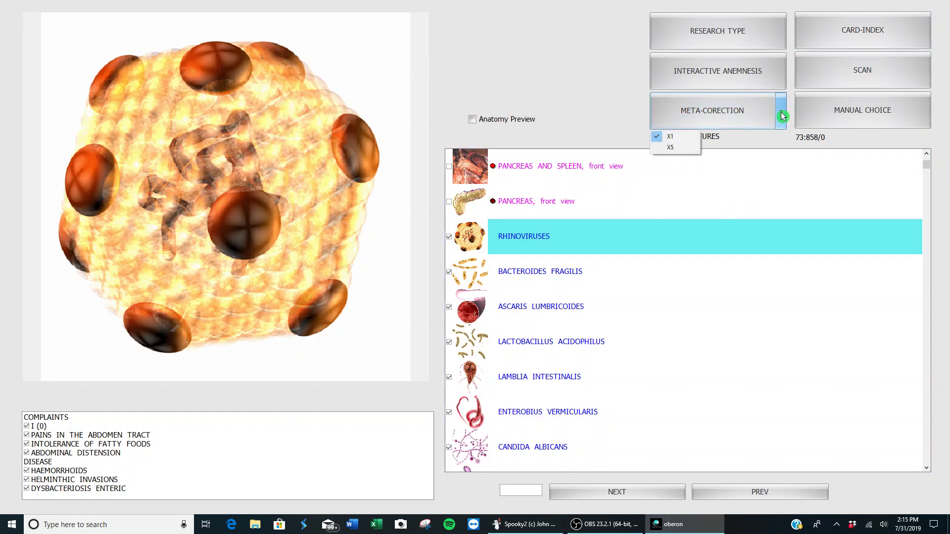
left_click(684, 137)
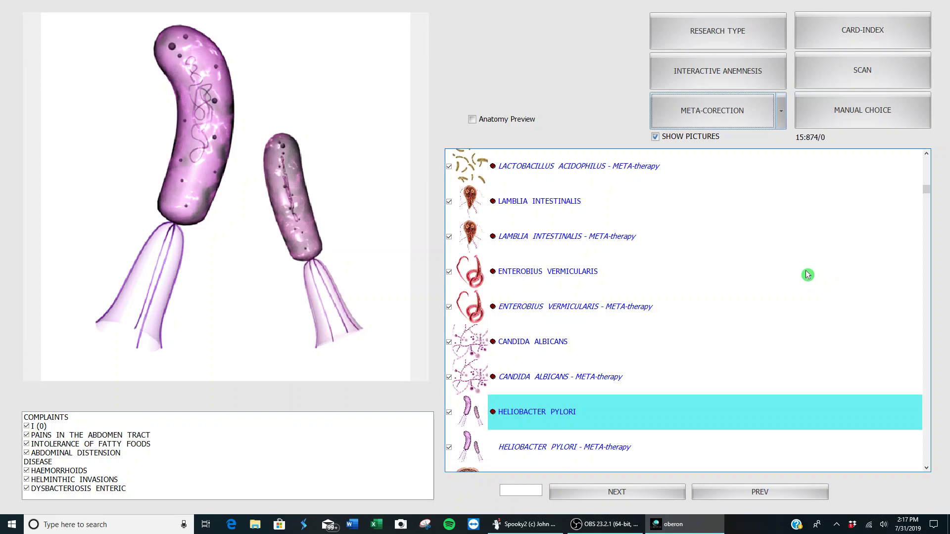
left_click(866, 34)
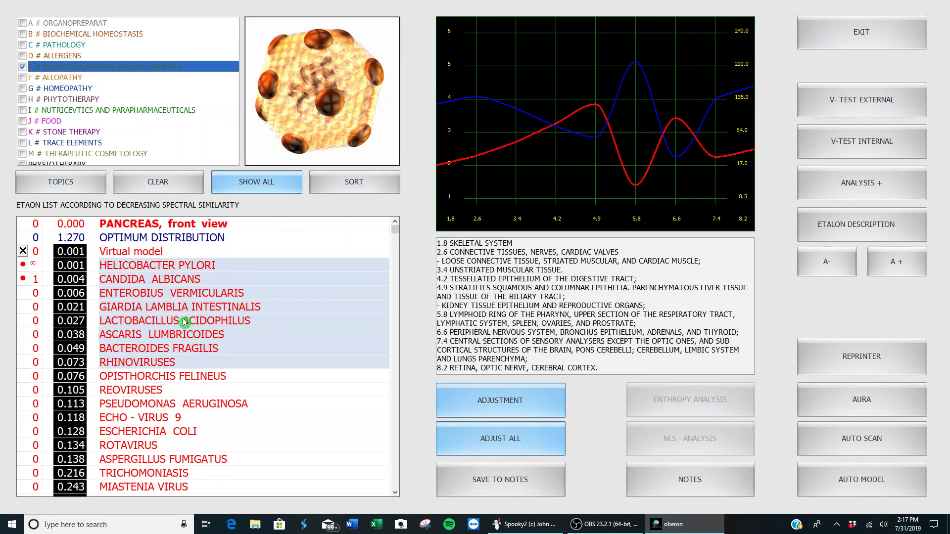
Prepare an inverted Helicobacter pylori remedy with the Reprinter, using water as the matrix.
left_click(231, 270)
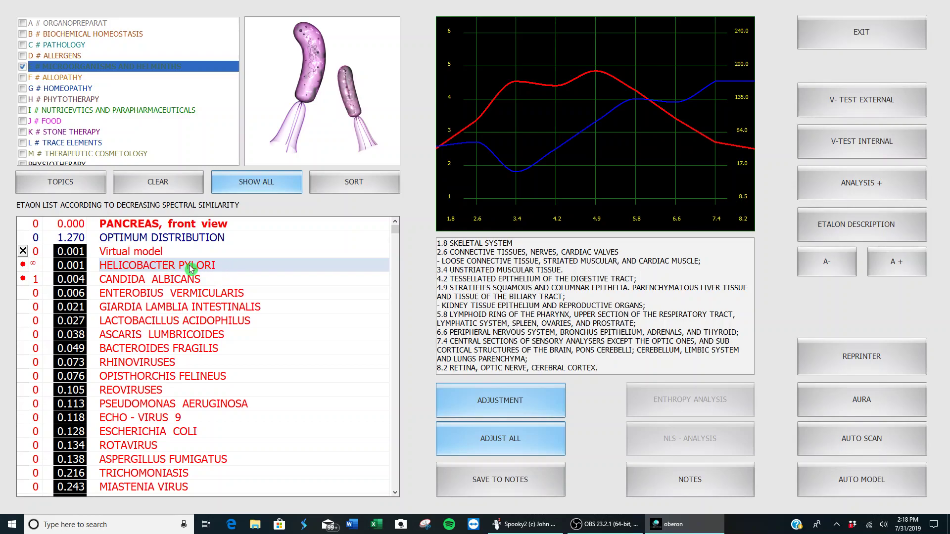
left_click(859, 358)
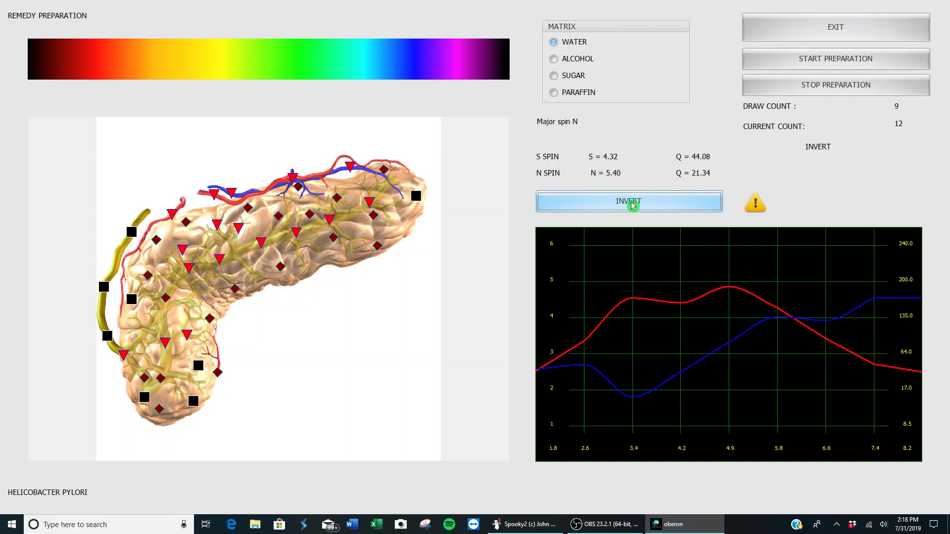
left_click(632, 205)
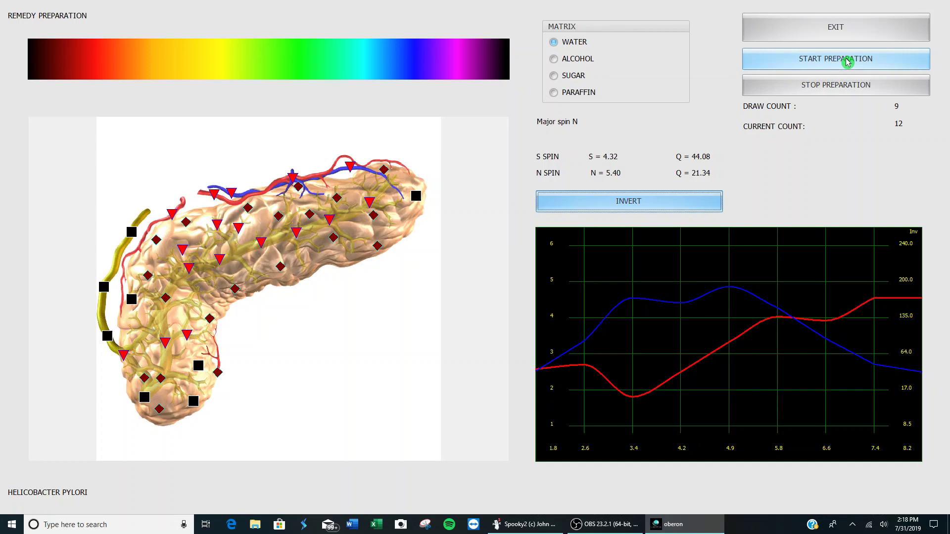
left_click(848, 61)
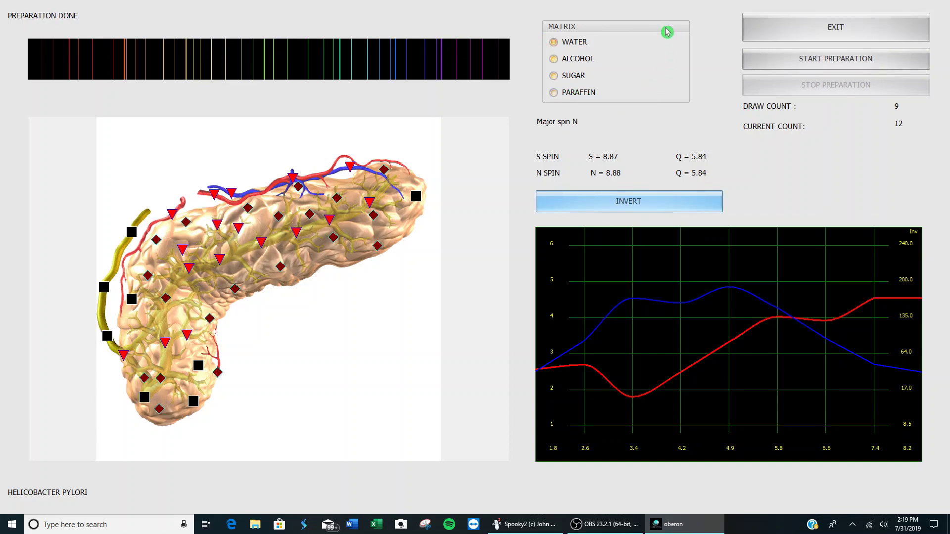
Switch the remedy matrix to Alcohol and close the remedy preparation.
left_click(564, 45)
left_click(556, 62)
left_click(599, 62)
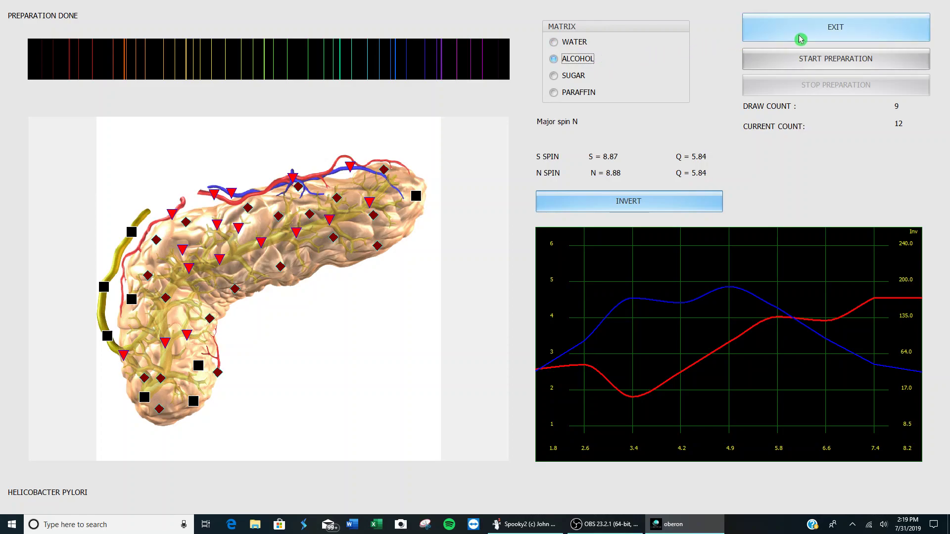
left_click(830, 33)
Return to the scan results and open the 7/31/2019 Intestine scan's etalon analysis.
left_click(830, 33)
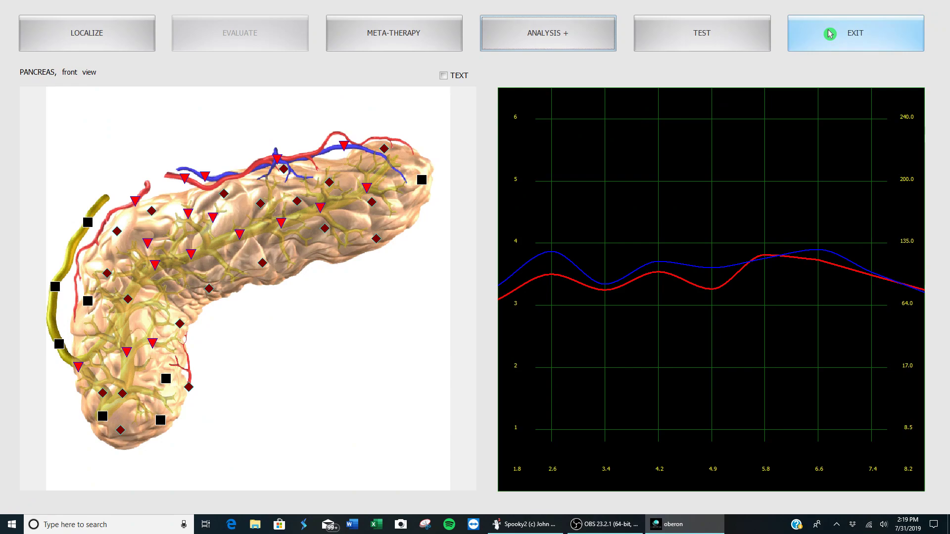
left_click(830, 33)
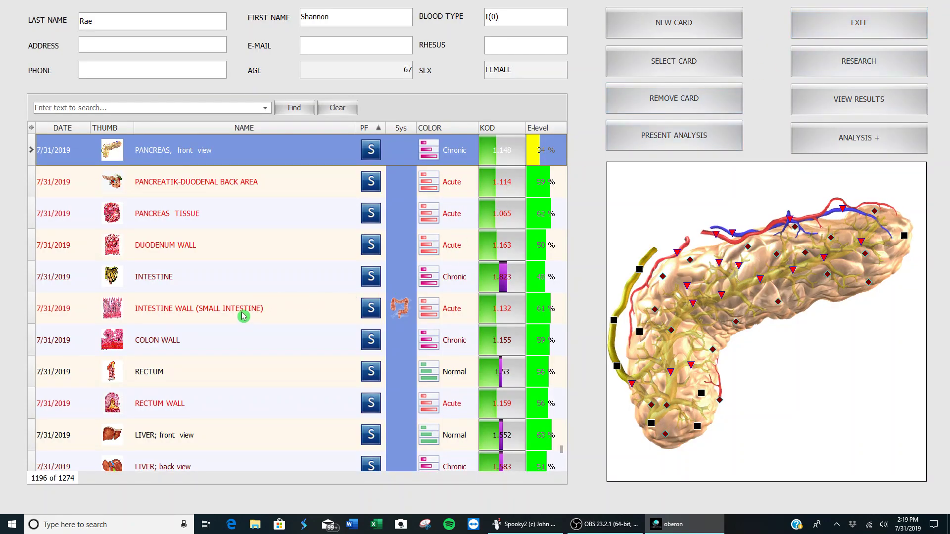
left_click(173, 280)
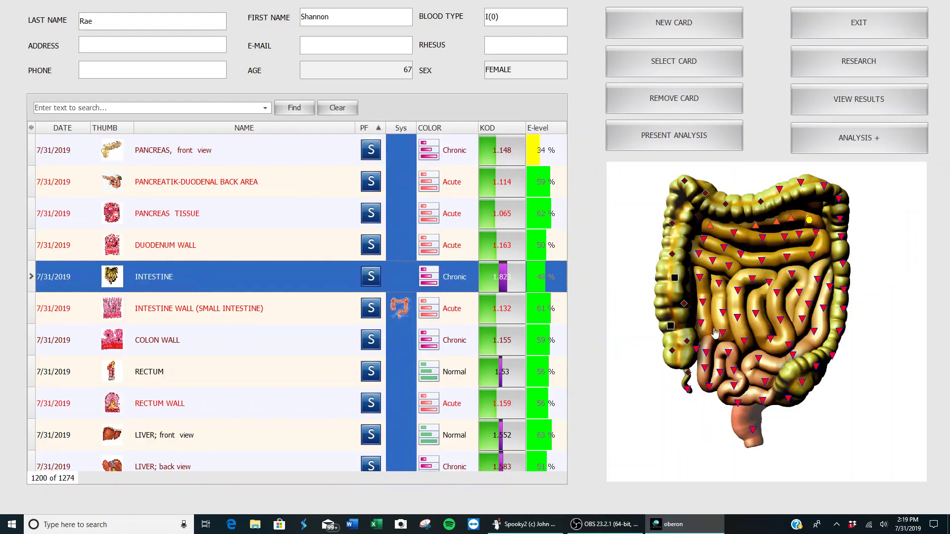
double_click(761, 326)
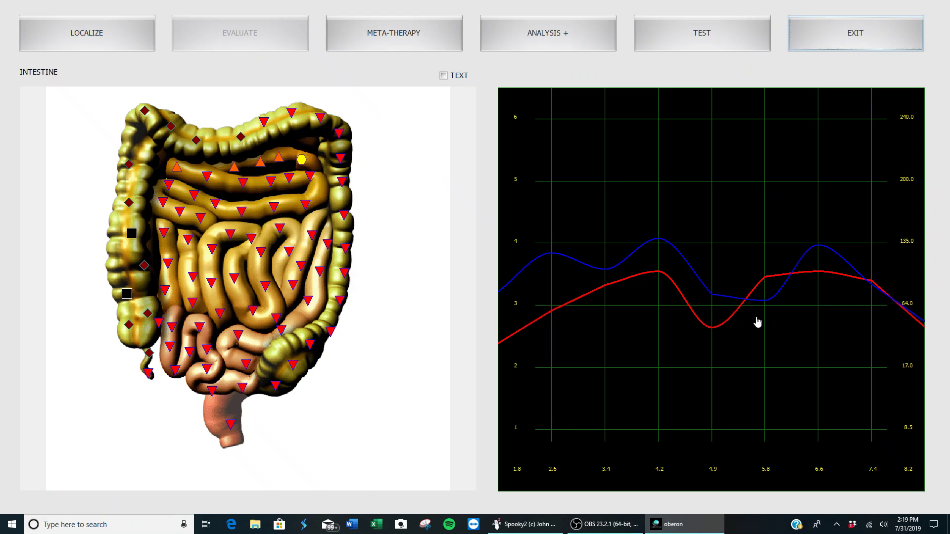
left_click(757, 322)
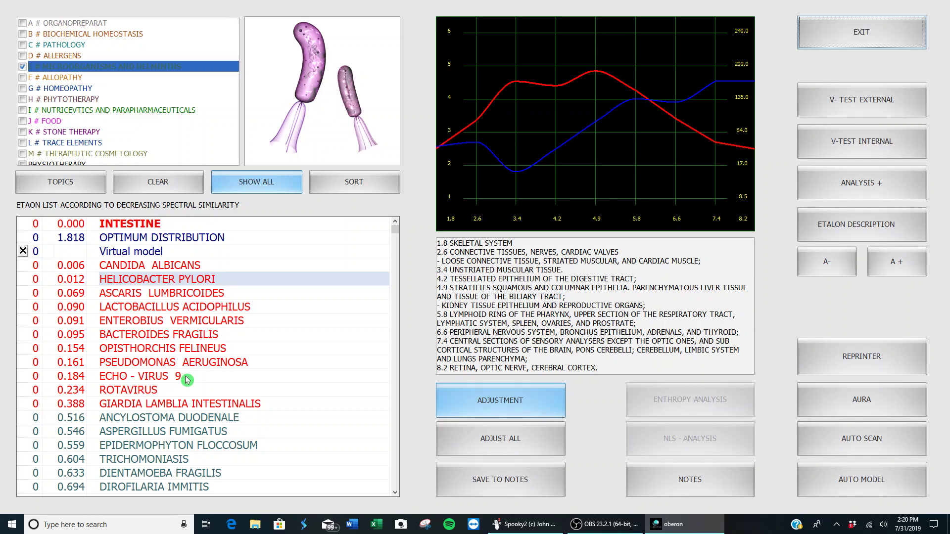
Read the etalon description of ECHO-Virus 9 in the intestine analysis.
left_click(187, 379)
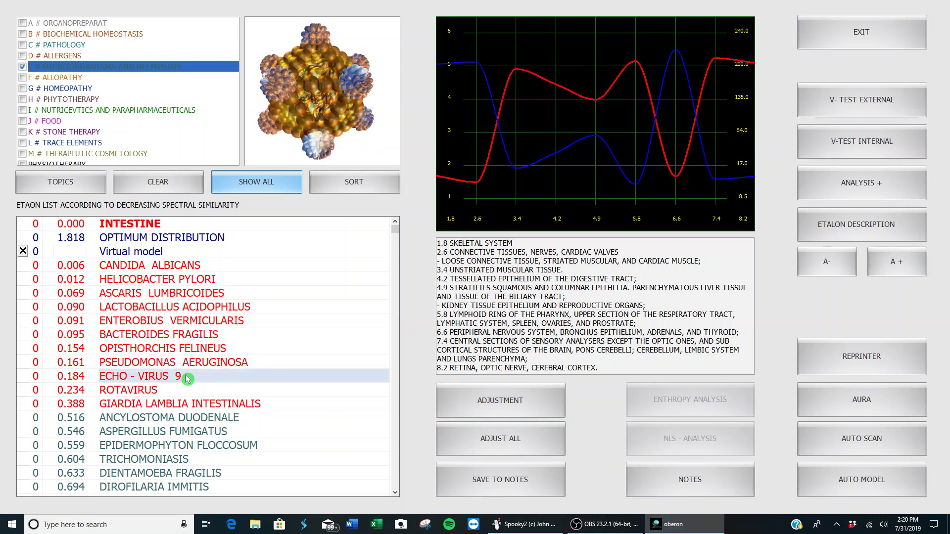
left_click(850, 225)
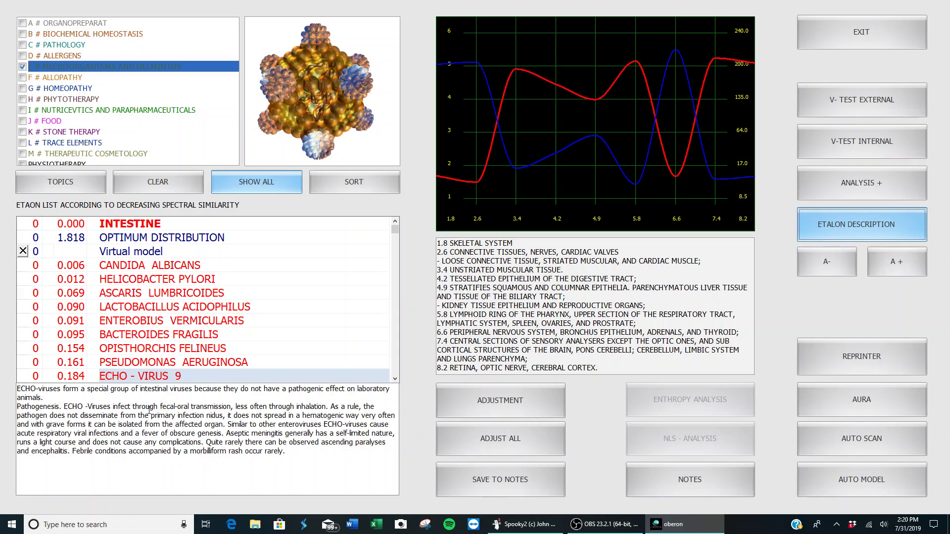
left_click(275, 378)
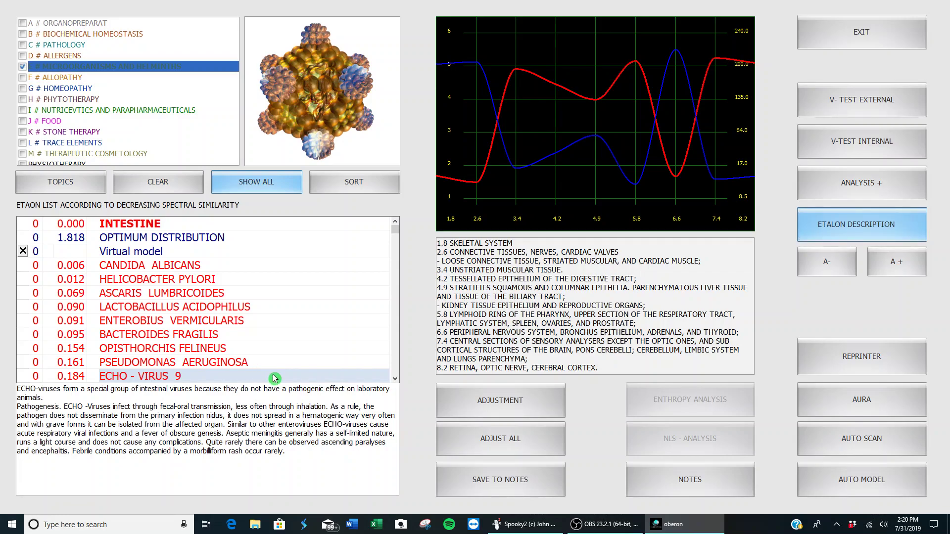
Load Pseudomonas aeruginosa and ECHO-Virus 9 into the research list and start X1 meta-correction on them.
left_click_drag(275, 378, 276, 368)
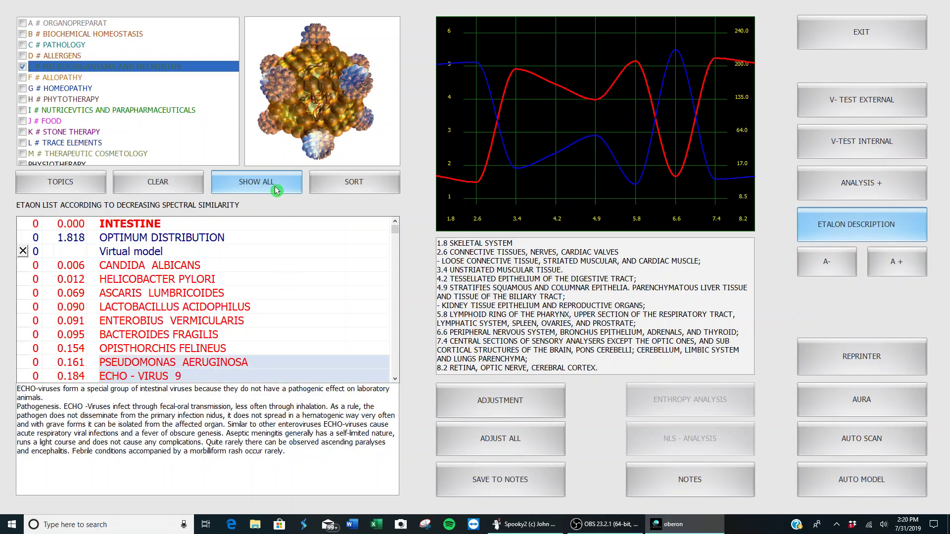
left_click_drag(325, 101, 322, 90)
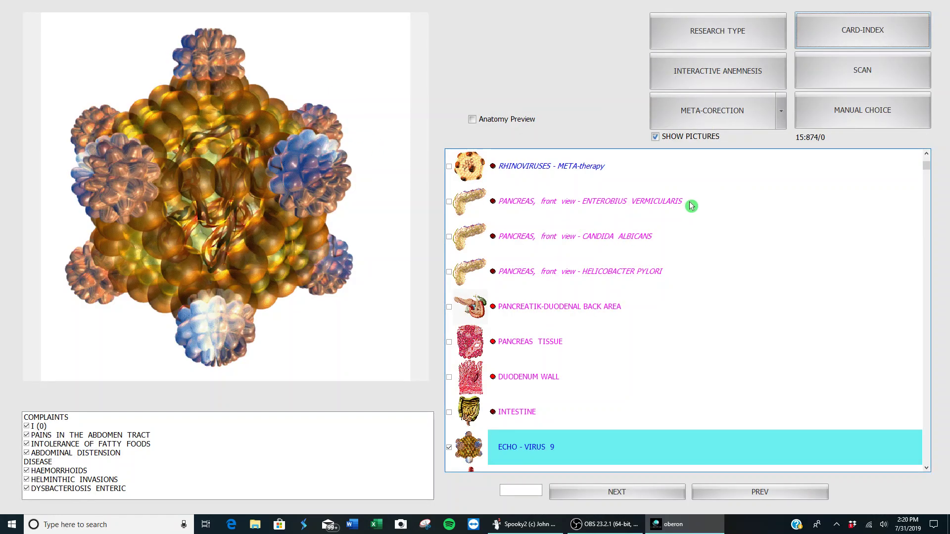
left_click(782, 115)
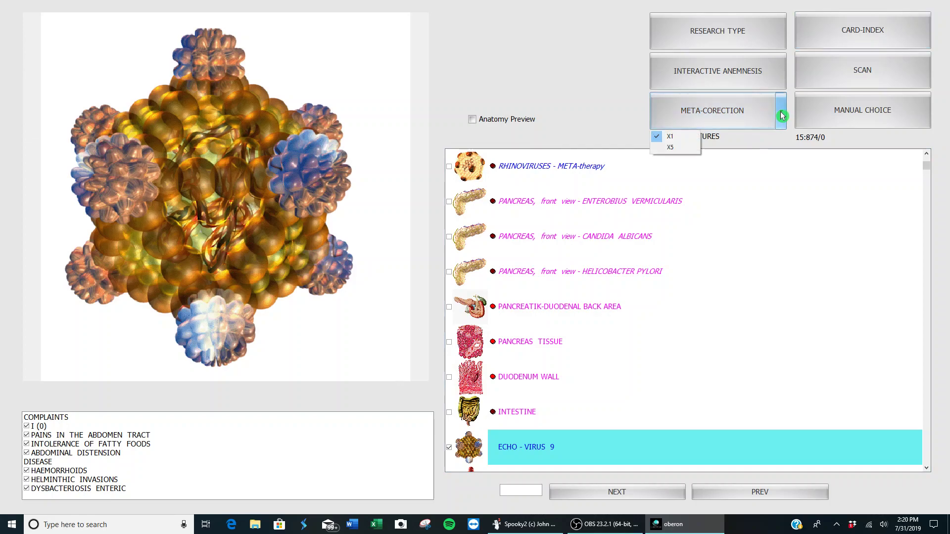
left_click(660, 138)
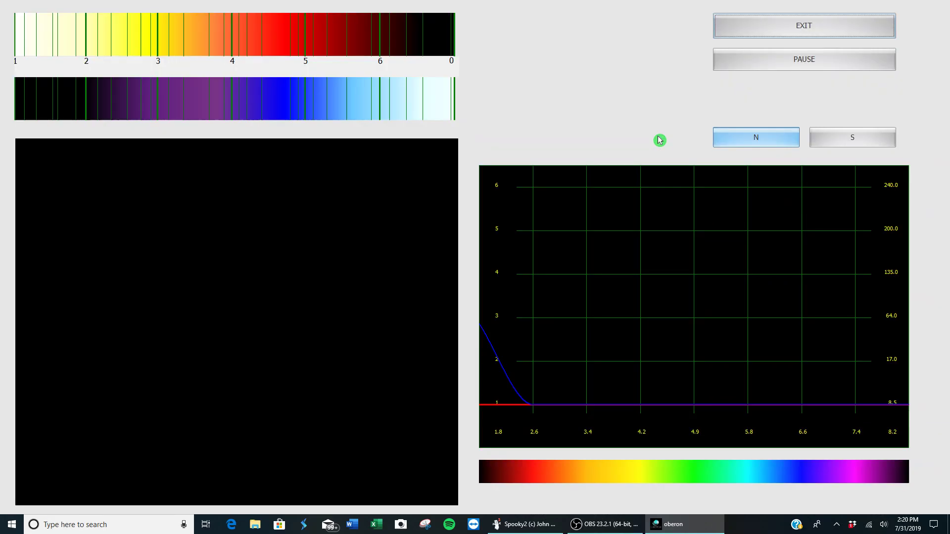